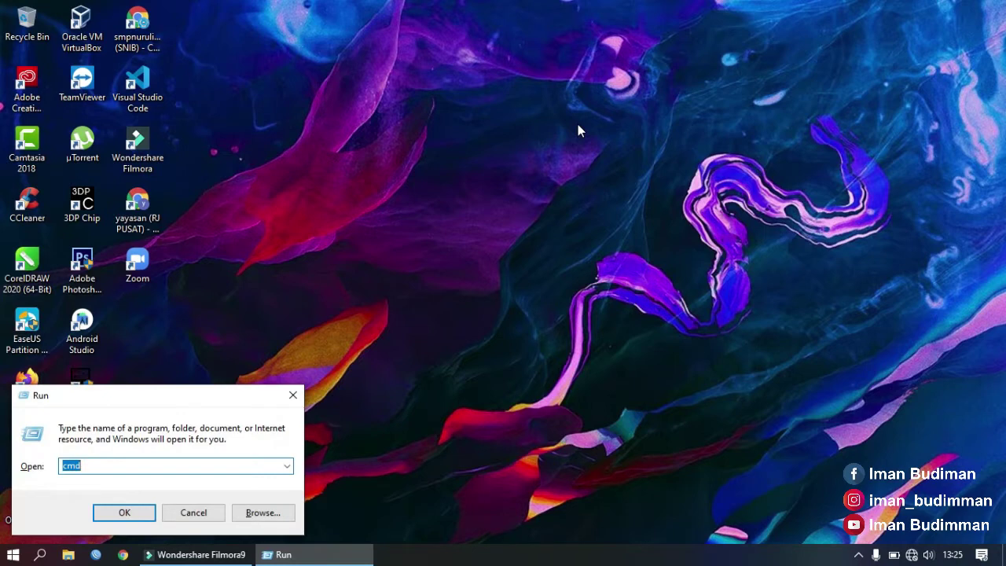
- Launch System Configuration by running msconfig
{"action": "type", "text": "m"}
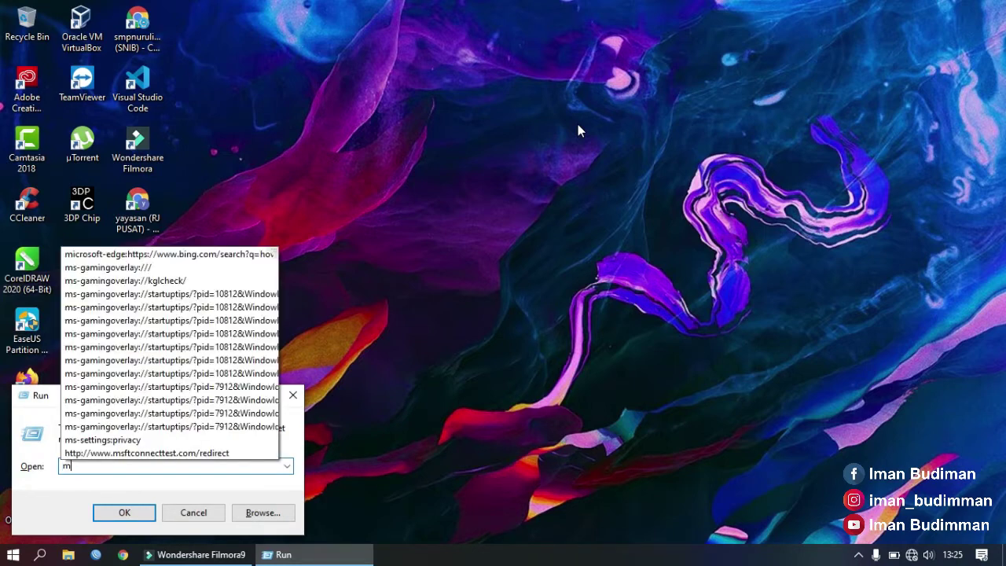
{"action": "type", "text": "sco"}
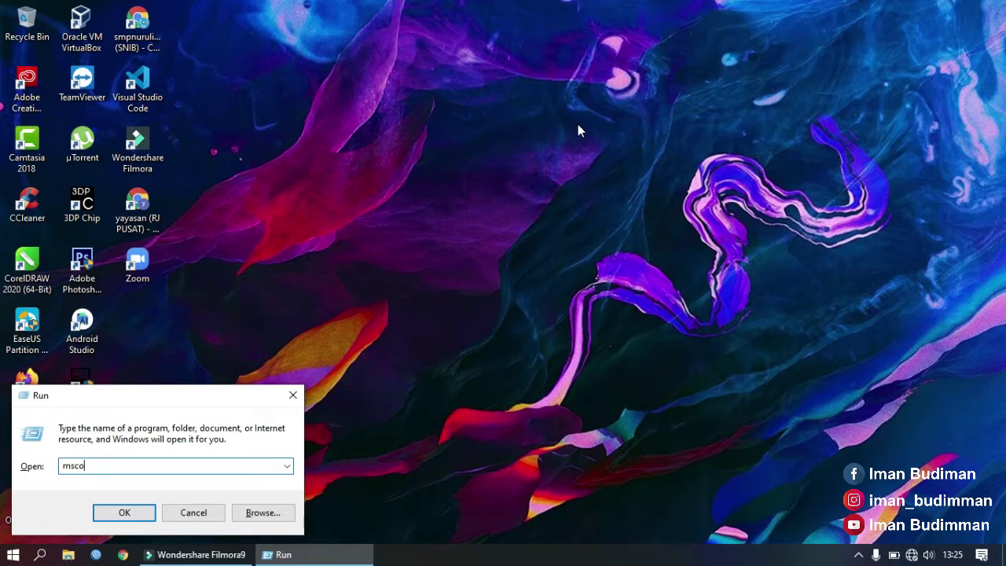
{"action": "type", "text": "nfig"}
{"action": "key", "text": "Return"}
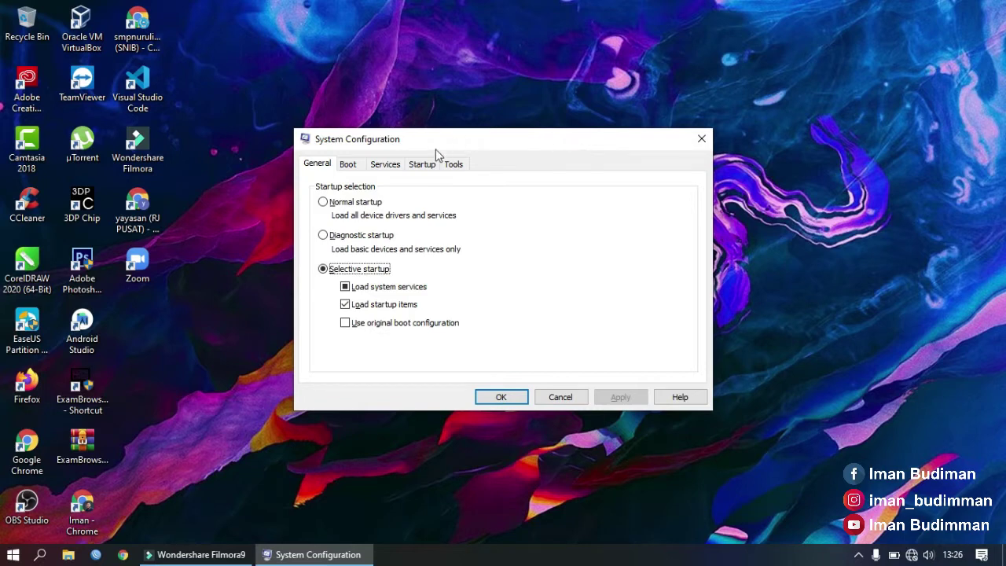
- Open the startup items in Task Manager and examine the status and startup impact of each program
{"action": "left_click", "coordinate": [431, 168]}
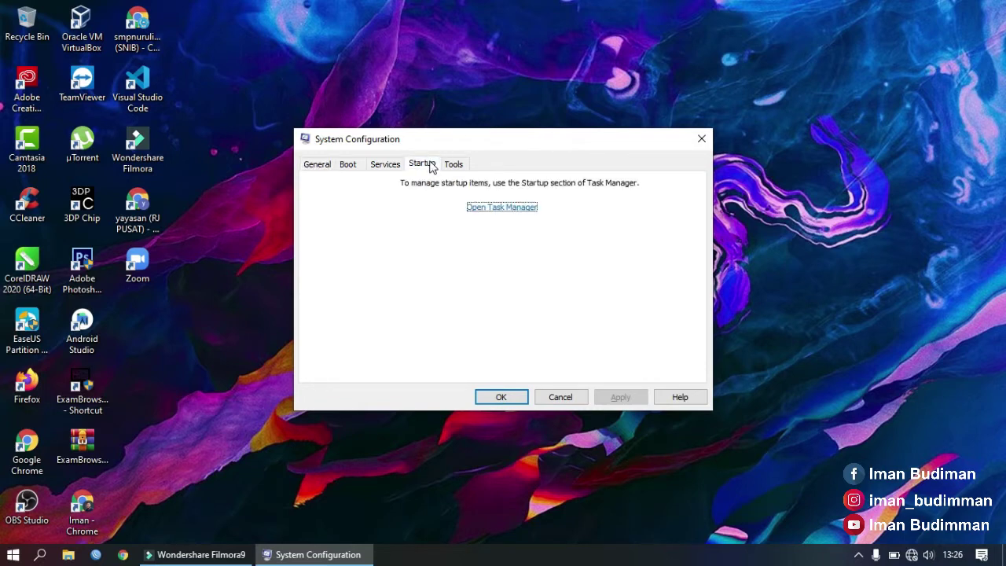
{"action": "left_click", "coordinate": [501, 208]}
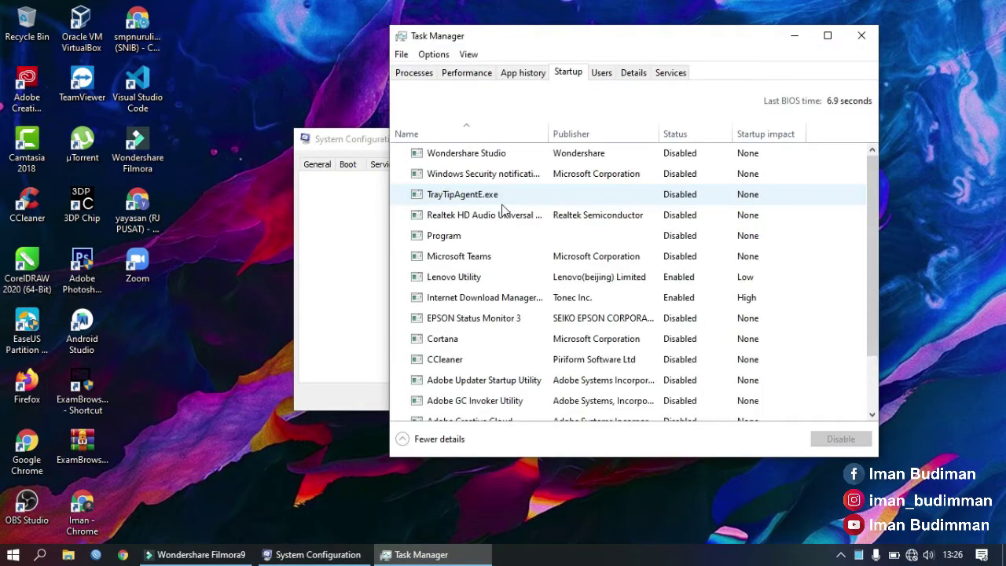
{"action": "scroll", "coordinate": [503, 211], "scroll_direction": "down", "scroll_amount": 2}
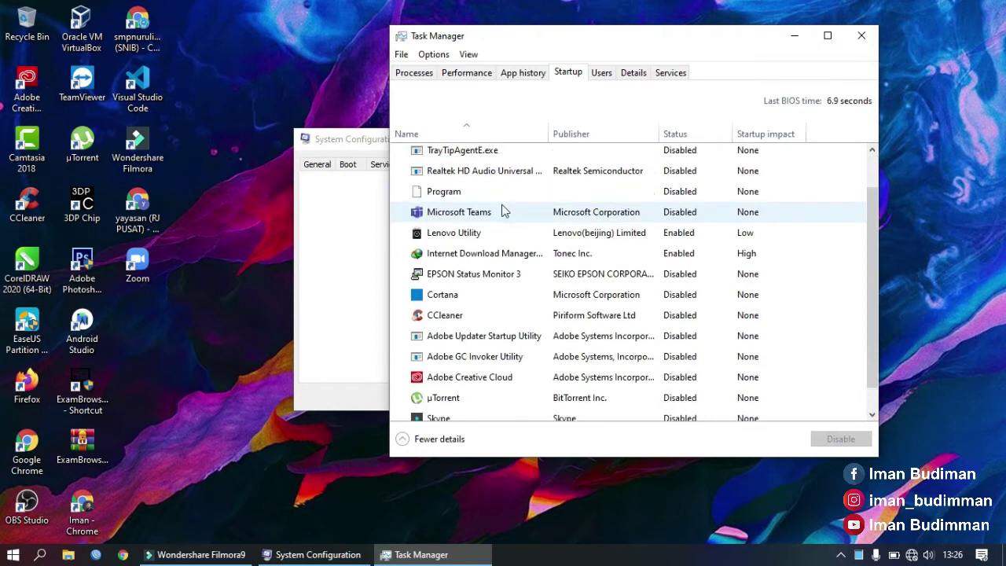
{"action": "scroll", "coordinate": [504, 211], "scroll_direction": "up", "scroll_amount": 1}
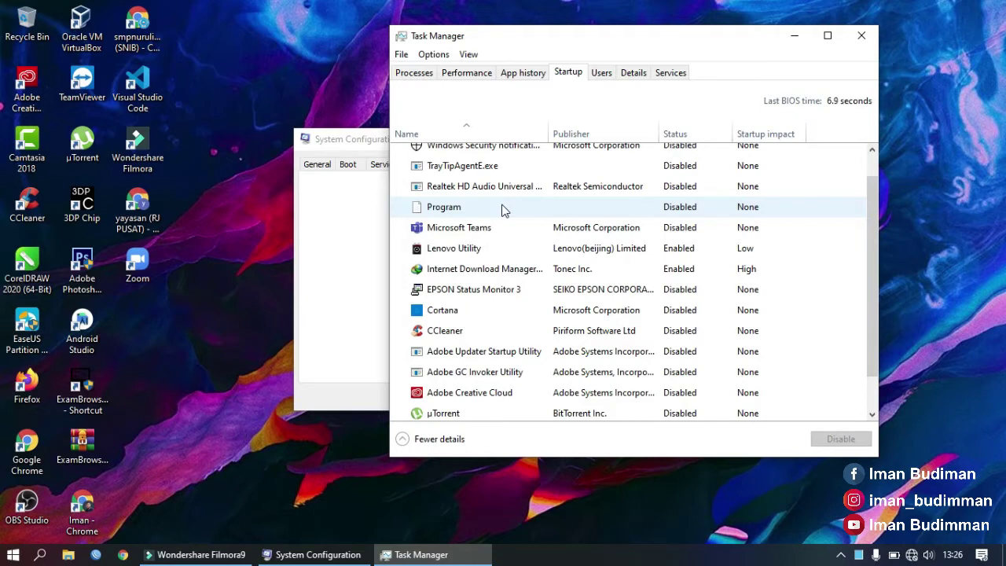
{"action": "scroll", "coordinate": [504, 210], "scroll_direction": "up", "scroll_amount": 1}
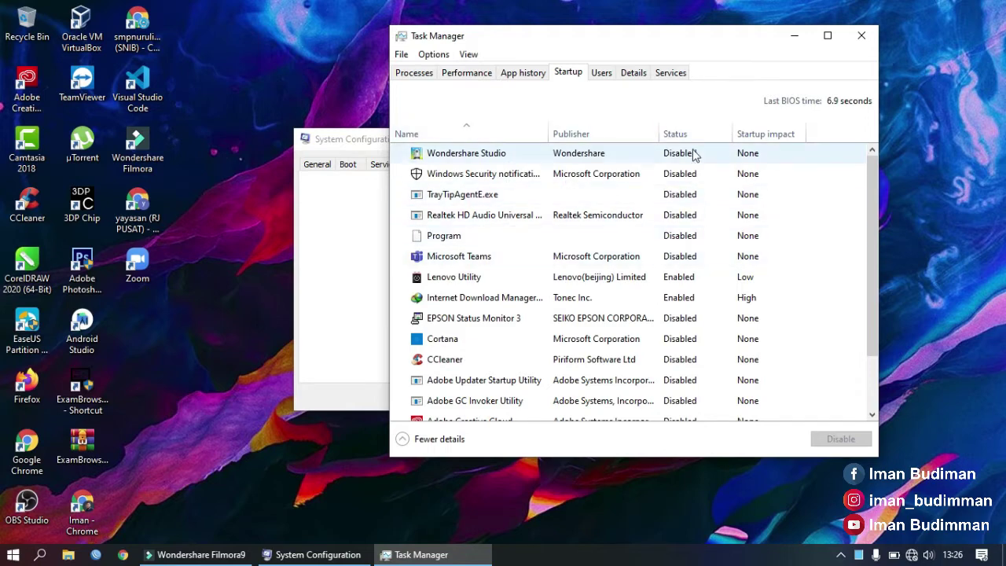
{"action": "scroll", "coordinate": [714, 198], "scroll_direction": "down", "scroll_amount": 1}
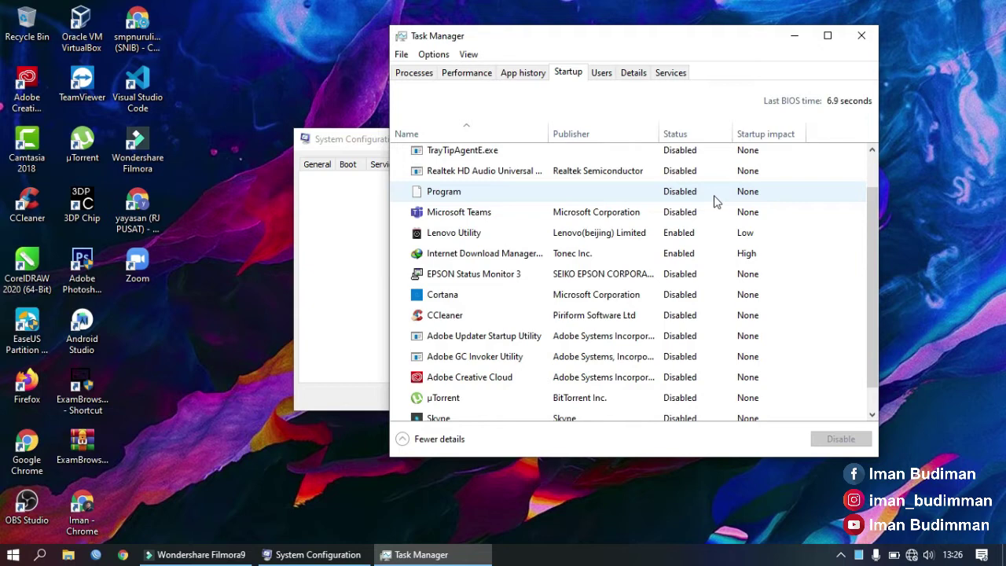
{"action": "scroll", "coordinate": [715, 202], "scroll_direction": "down", "scroll_amount": 1}
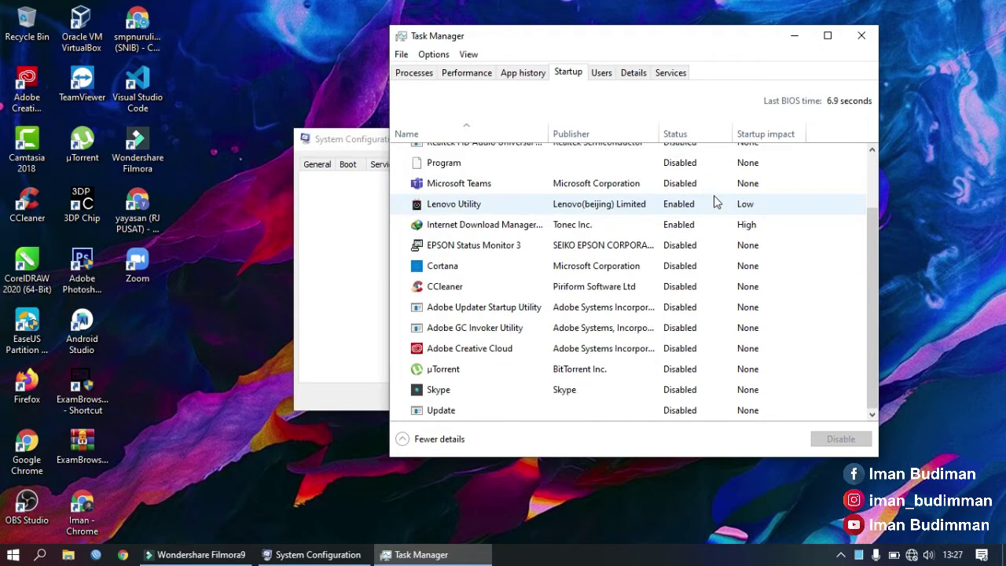
{"action": "scroll", "coordinate": [715, 202], "scroll_direction": "up", "scroll_amount": 2}
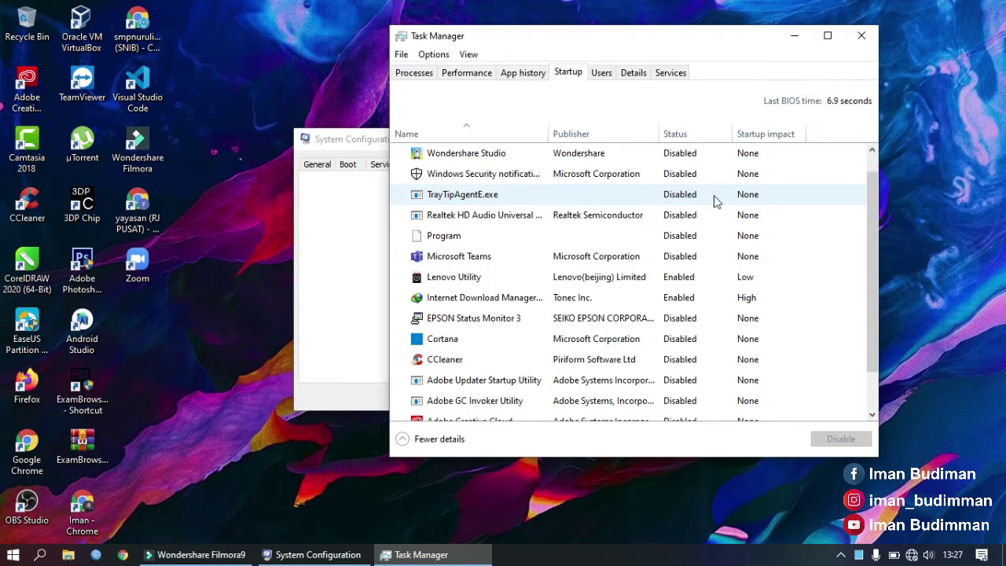
{"action": "scroll", "coordinate": [715, 201], "scroll_direction": "down", "scroll_amount": 1}
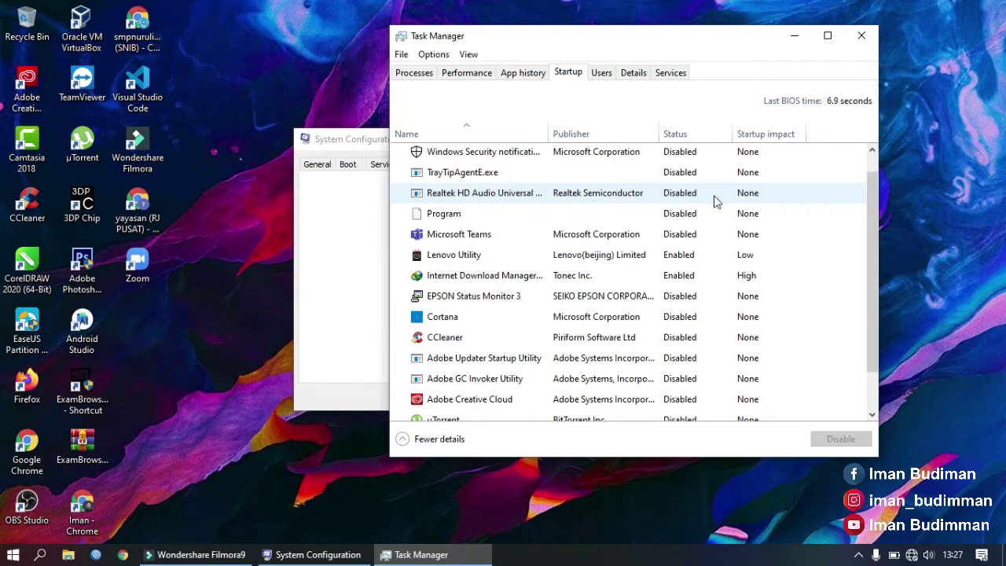
{"action": "scroll", "coordinate": [716, 202], "scroll_direction": "down", "scroll_amount": 1}
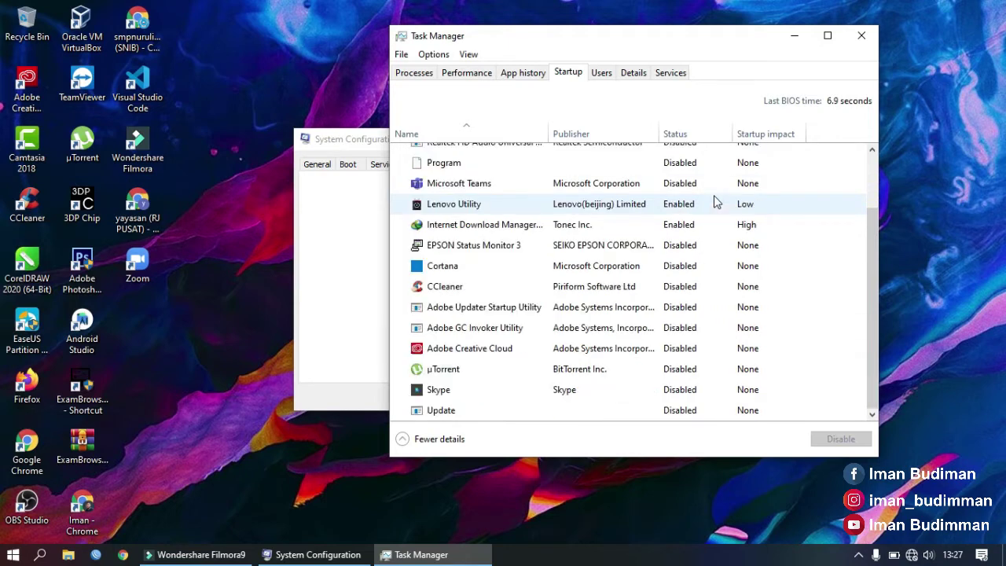
- Check the available startup actions for Lenovo Utility and Microsoft Teams without changing them, and close Task Manager
{"action": "left_click", "coordinate": [716, 203]}
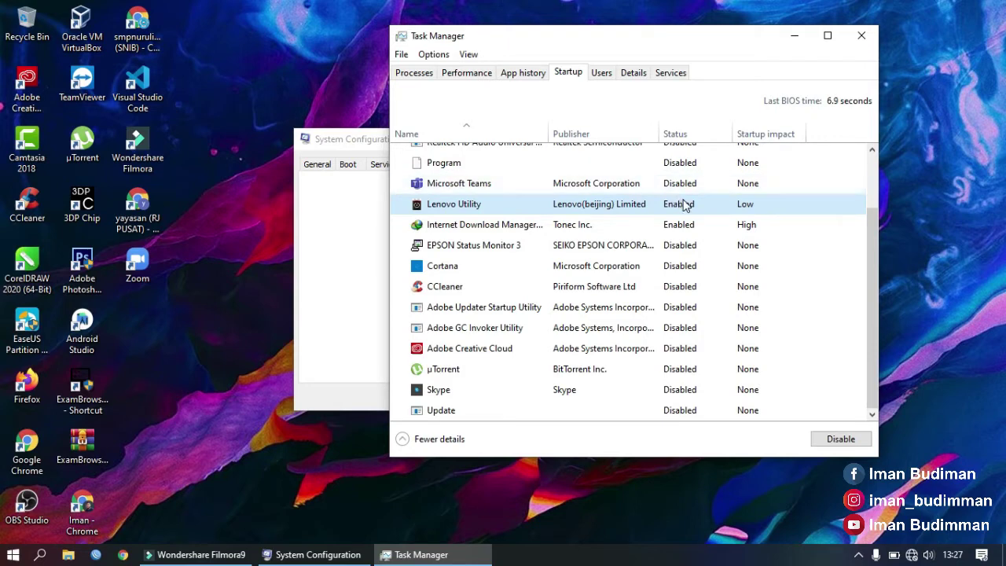
{"action": "right_click", "coordinate": [684, 205]}
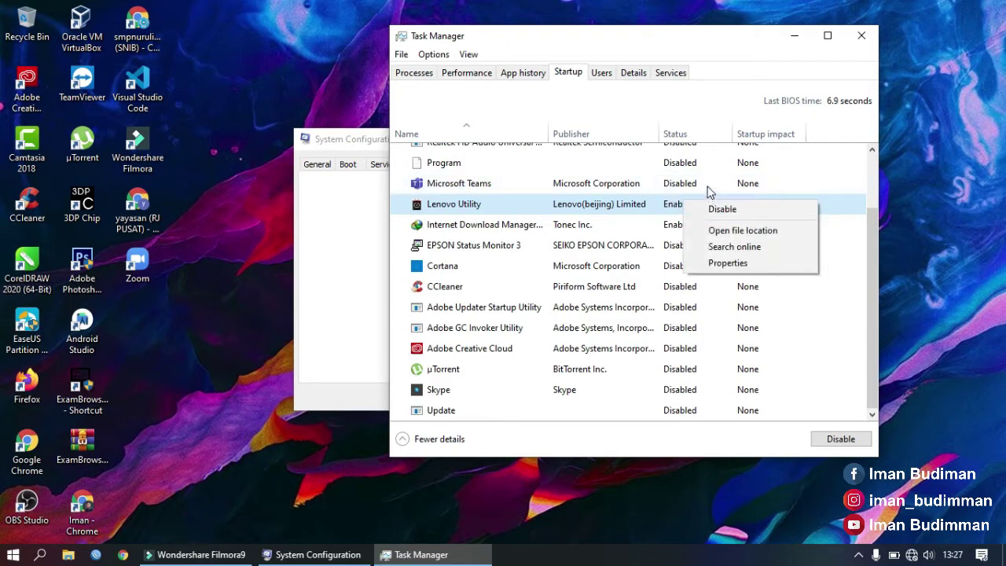
{"action": "left_click", "coordinate": [709, 191]}
{"action": "left_click", "coordinate": [708, 191]}
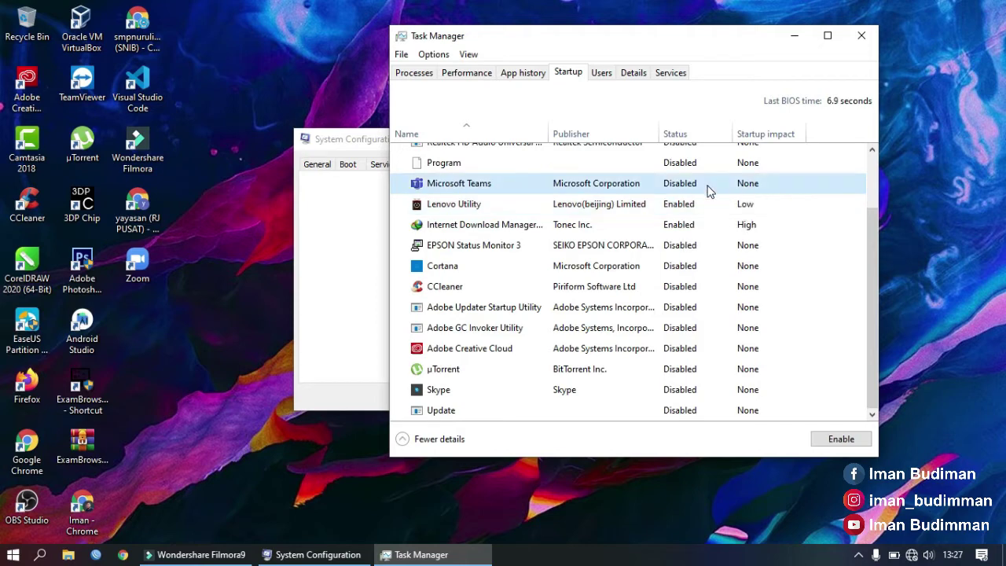
{"action": "right_click", "coordinate": [710, 191]}
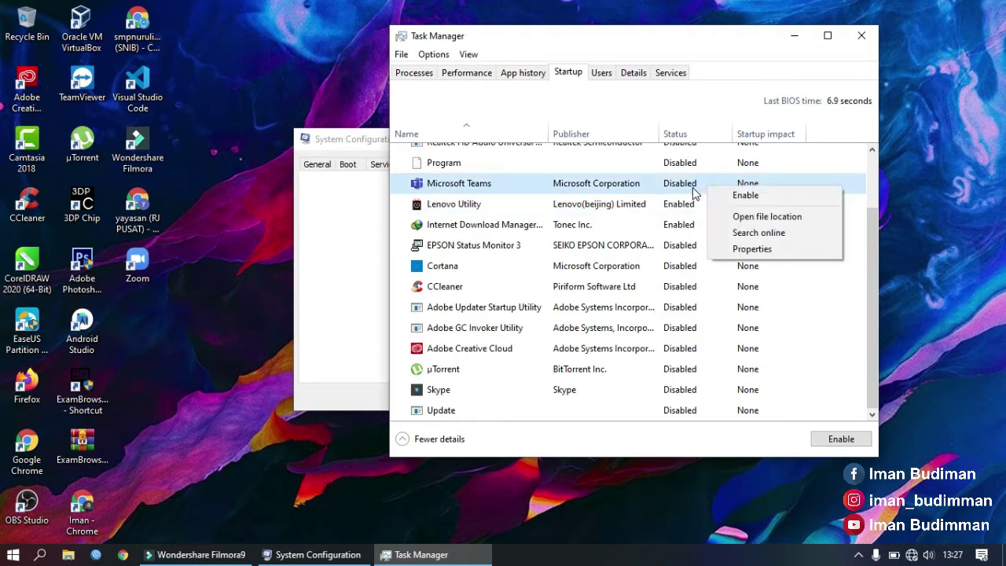
{"action": "left_click", "coordinate": [890, 34]}
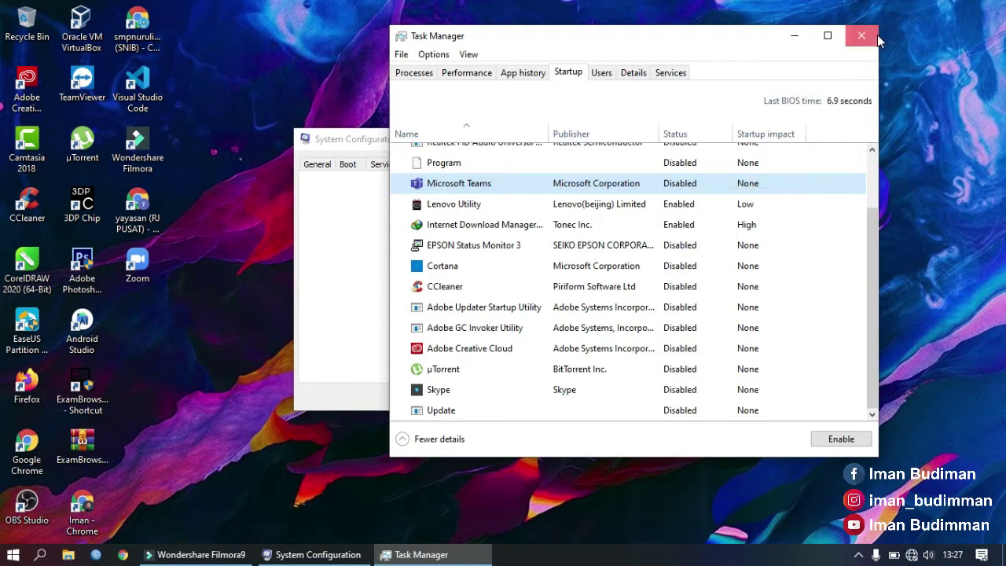
{"action": "left_click", "coordinate": [861, 35]}
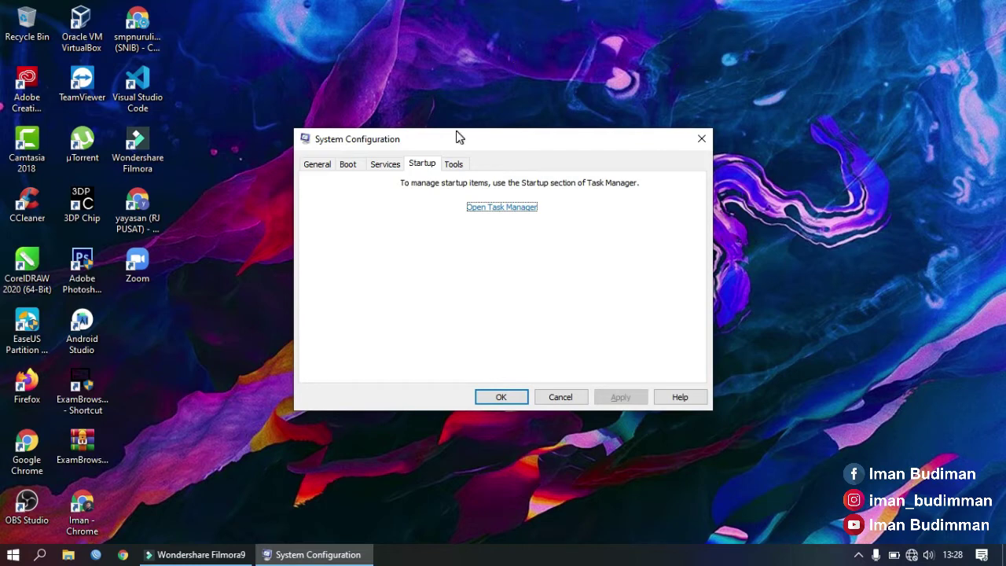
- Display the services in System Configuration with all Microsoft services hidden and review the remaining third-party ones
{"action": "left_click", "coordinate": [395, 166]}
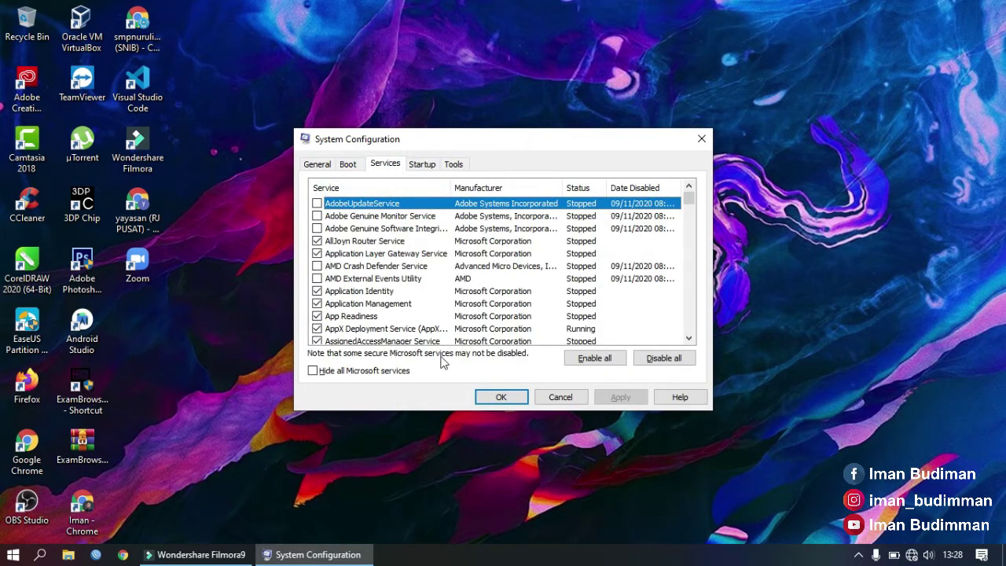
{"action": "left_click", "coordinate": [397, 376]}
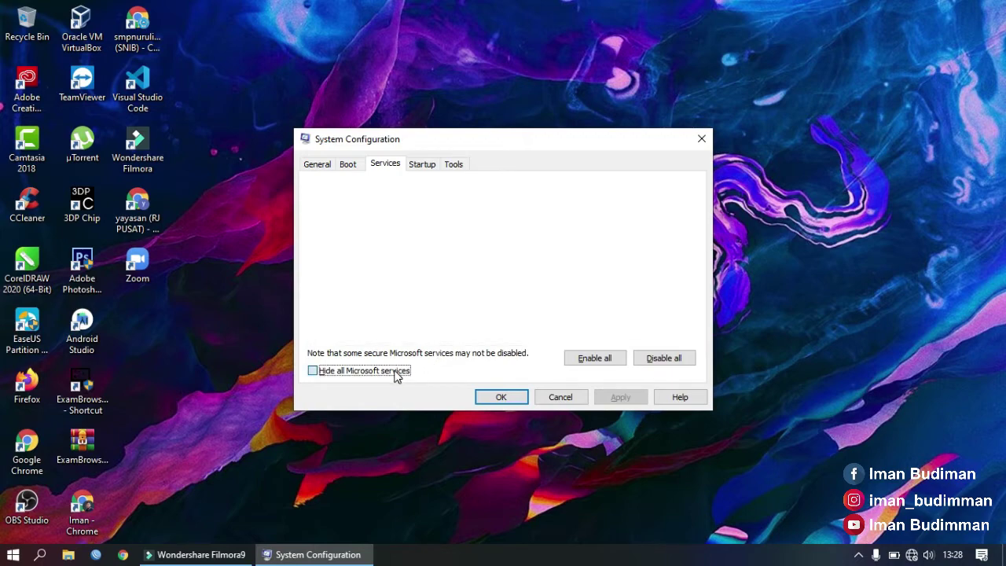
{"action": "scroll", "coordinate": [462, 262], "scroll_direction": "down", "scroll_amount": 2}
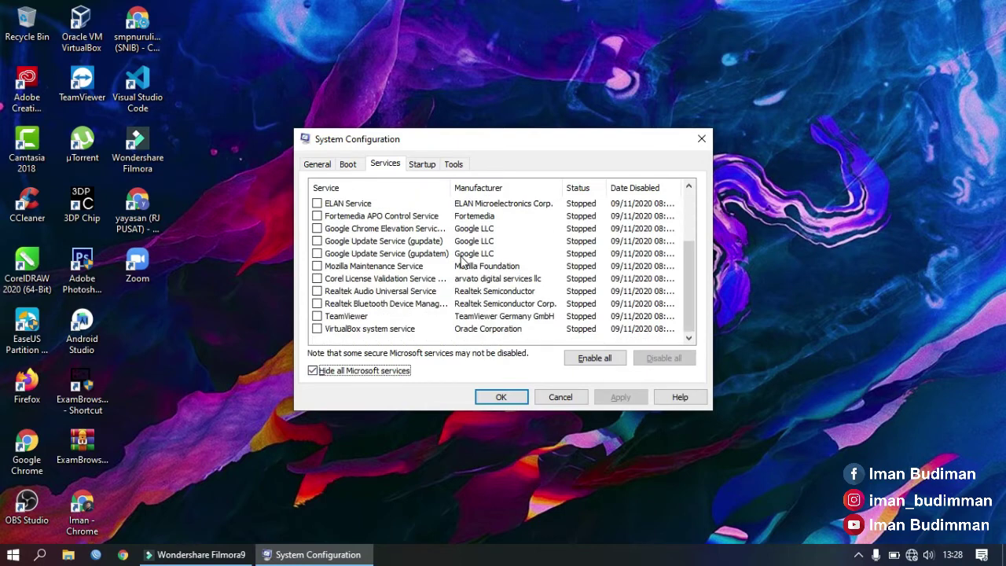
{"action": "scroll", "coordinate": [464, 261], "scroll_direction": "up", "scroll_amount": 2}
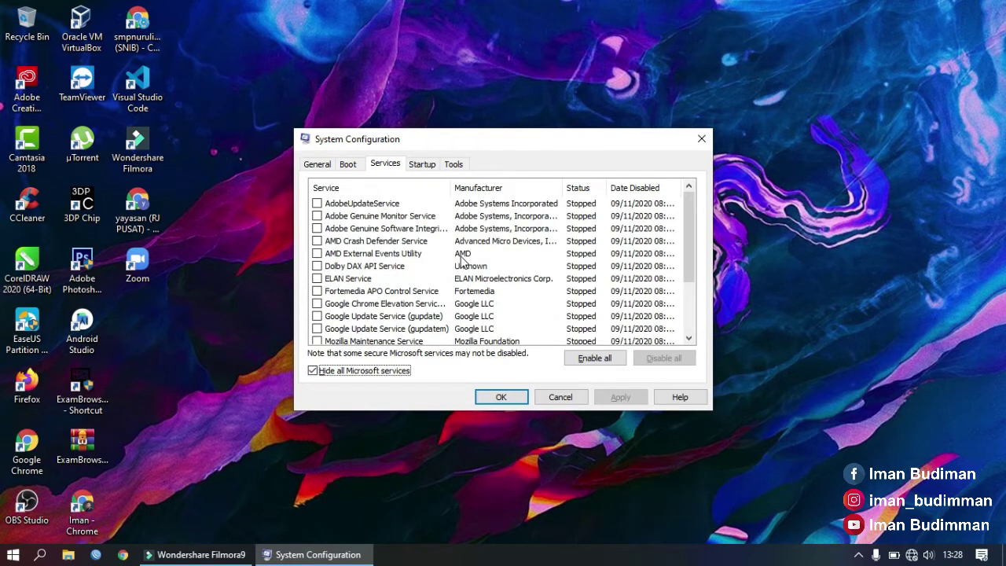
{"action": "scroll", "coordinate": [462, 263], "scroll_direction": "down", "scroll_amount": 2}
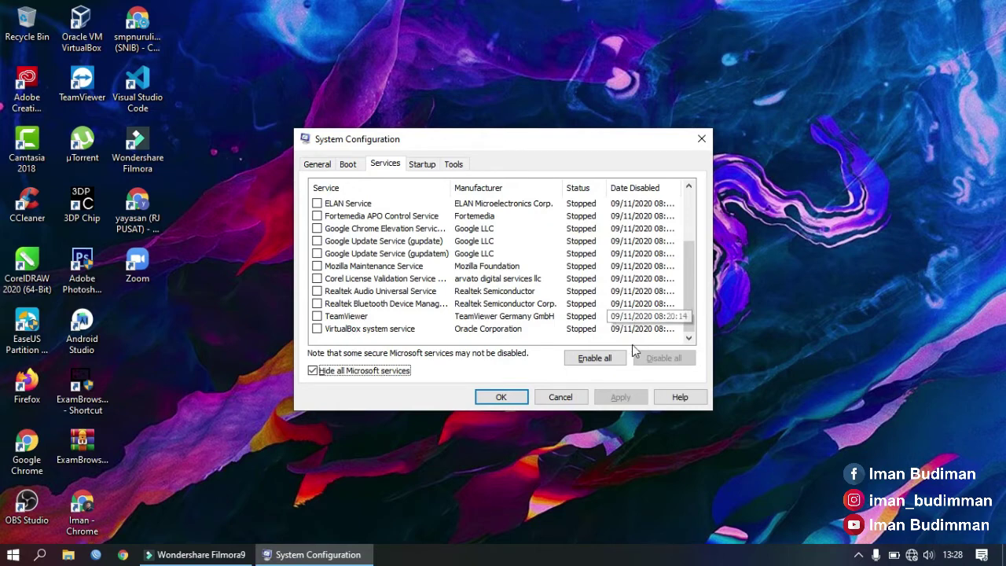
- Try enabling and then disabling all listed third-party services, and leave System Configuration without saving
{"action": "left_click", "coordinate": [571, 363]}
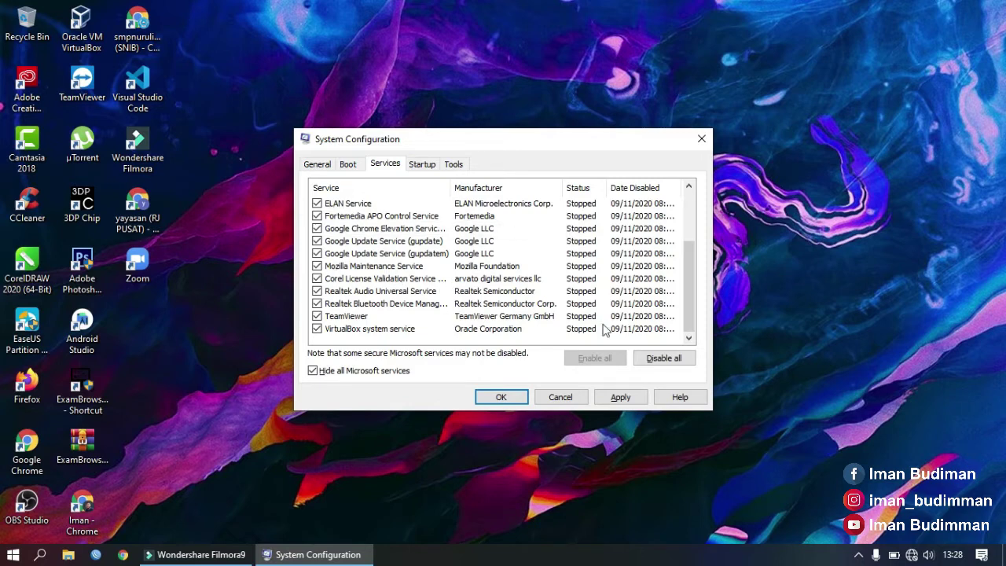
{"action": "left_click", "coordinate": [663, 359]}
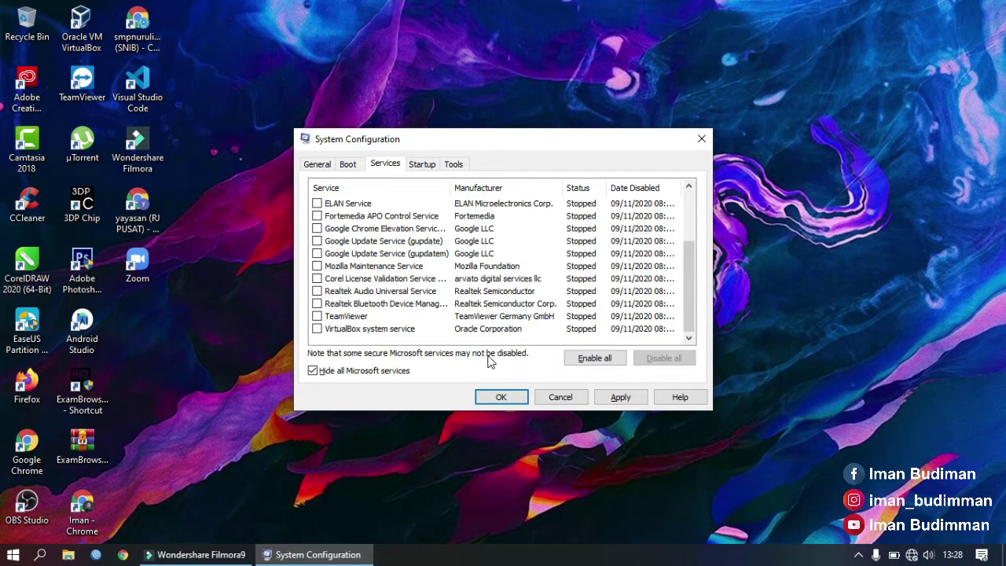
{"action": "left_click", "coordinate": [567, 400]}
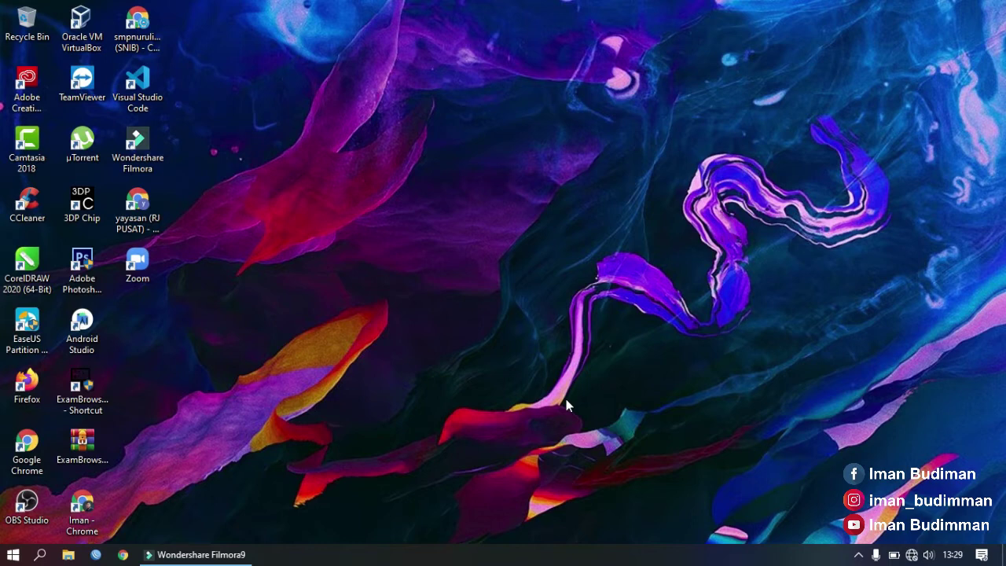
- Open the temporary files folder by running %temp%
{"action": "key", "text": "super+r"}
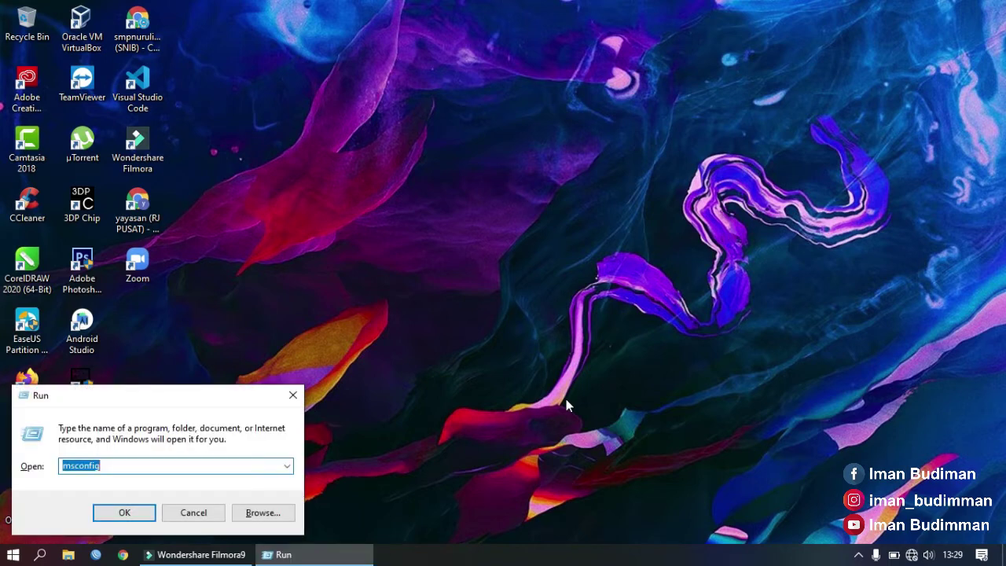
{"action": "key", "text": "BackSpace"}
{"action": "type", "text": "%temp"}
{"action": "key", "text": "BackSpace"}
{"action": "type", "text": "p%"}
{"action": "key", "text": "Return"}
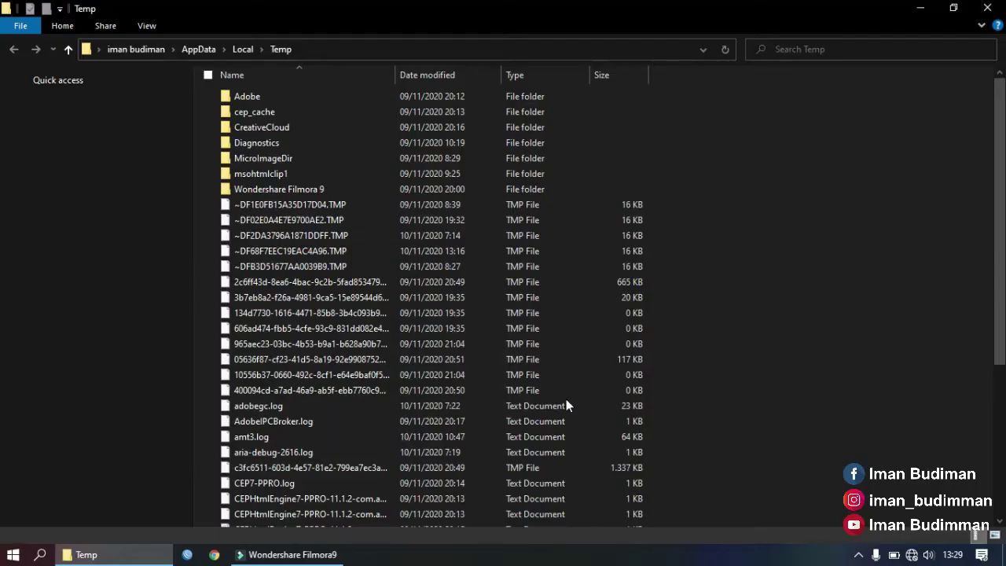
- Delete all items in the Temp folder, skipping every file that is in use, and close the folder window
{"action": "scroll", "coordinate": [566, 401], "scroll_direction": "down", "scroll_amount": 5}
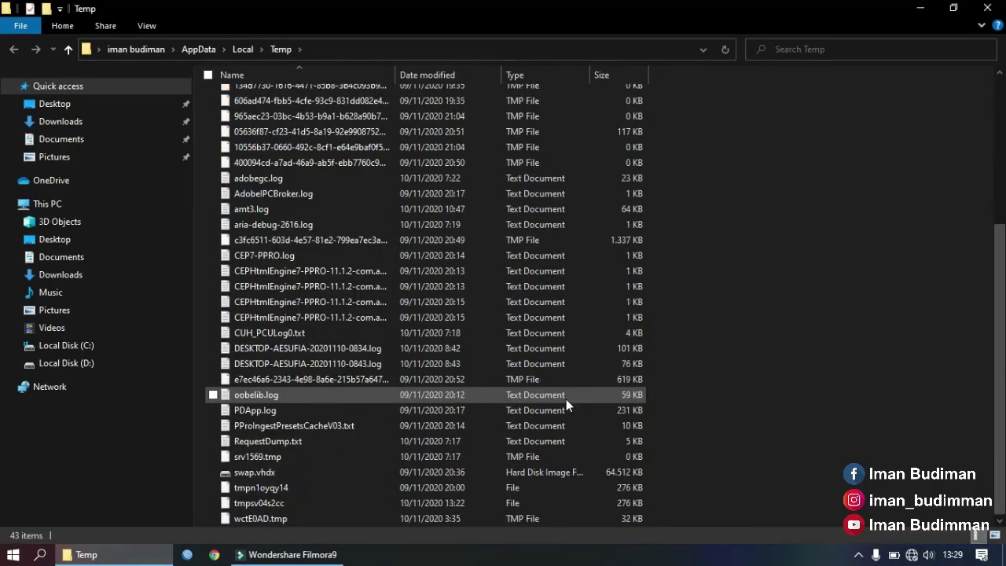
{"action": "scroll", "coordinate": [566, 401], "scroll_direction": "up", "scroll_amount": 2}
{"action": "scroll", "coordinate": [566, 401], "scroll_direction": "up", "scroll_amount": 3}
{"action": "key", "text": "ctrl+a"}
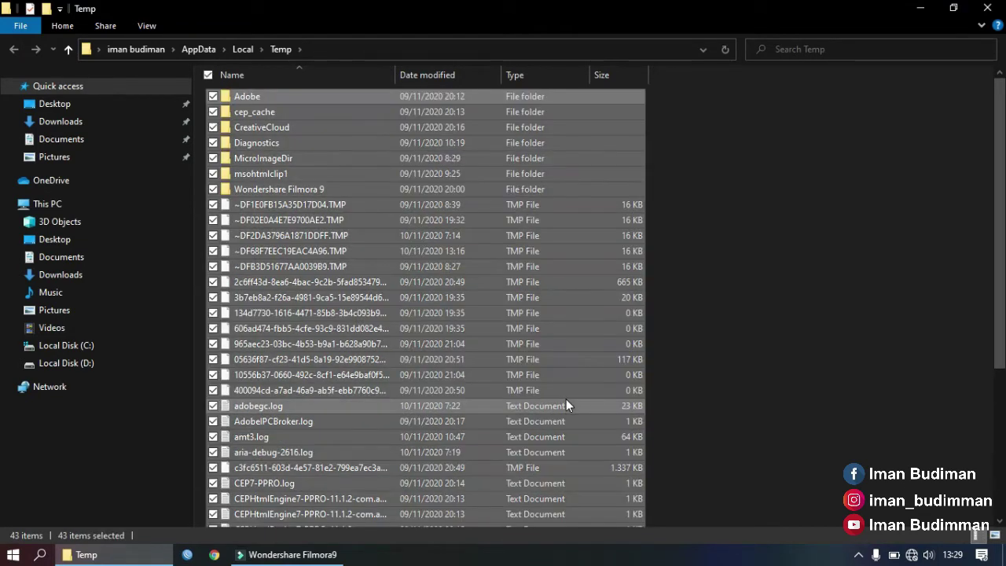
{"action": "key", "text": "Delete"}
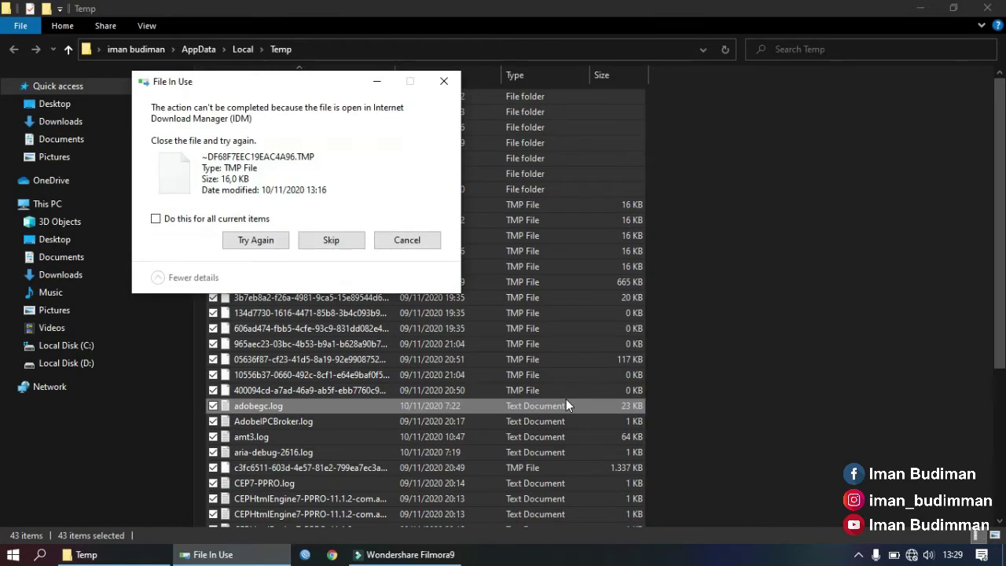
{"action": "left_click", "coordinate": [213, 219]}
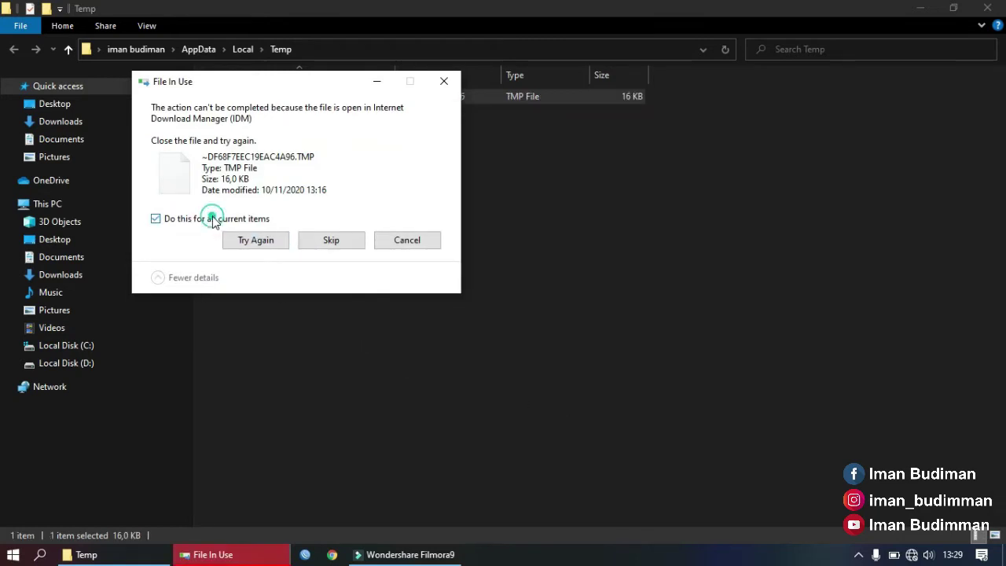
{"action": "left_click", "coordinate": [340, 249]}
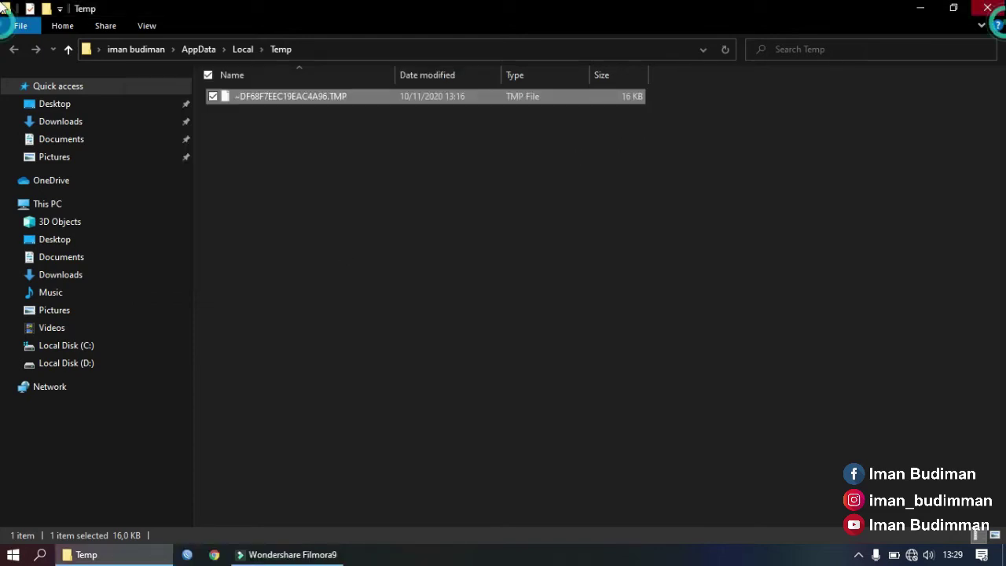
{"action": "left_click", "coordinate": [987, 8]}
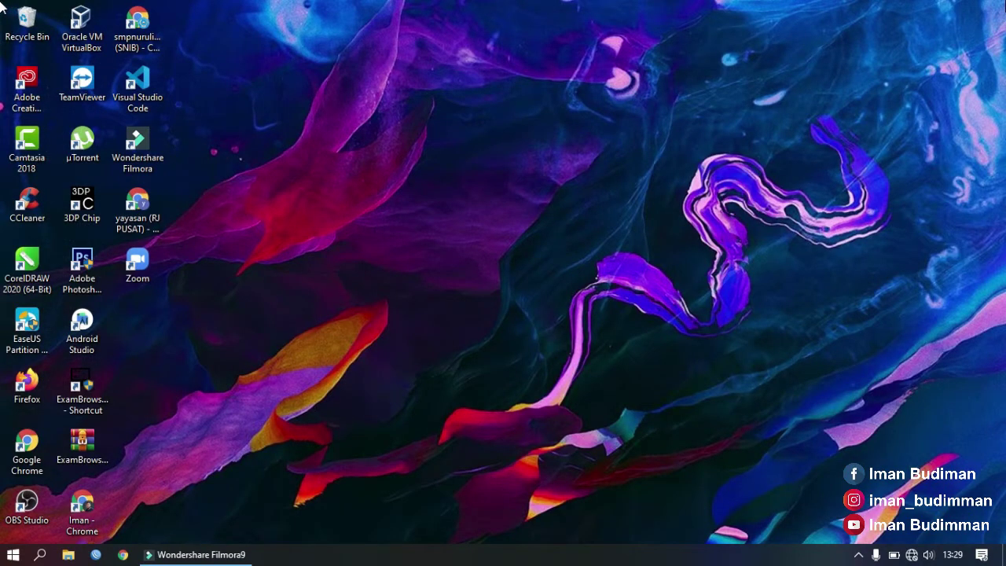
- Permanently delete all items in the Recycle Bin and close its window
{"action": "left_click", "coordinate": [31, 27]}
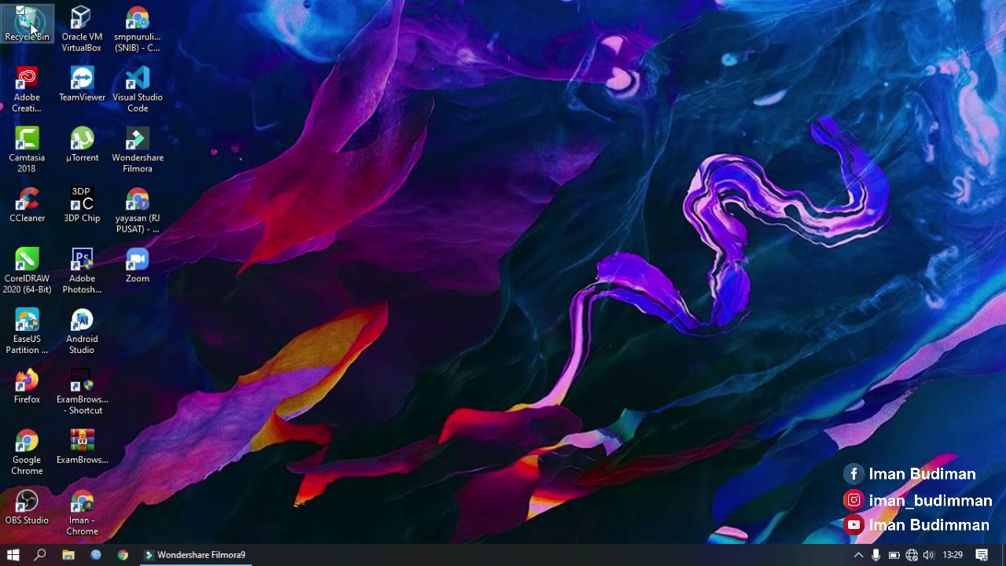
{"action": "double_click", "coordinate": [31, 27]}
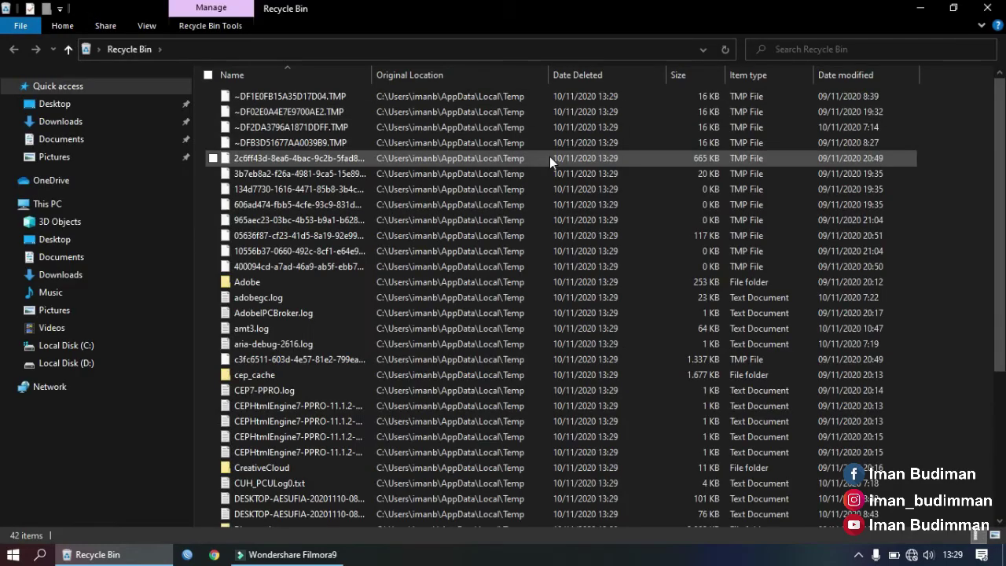
{"action": "key", "text": "ctrl+a"}
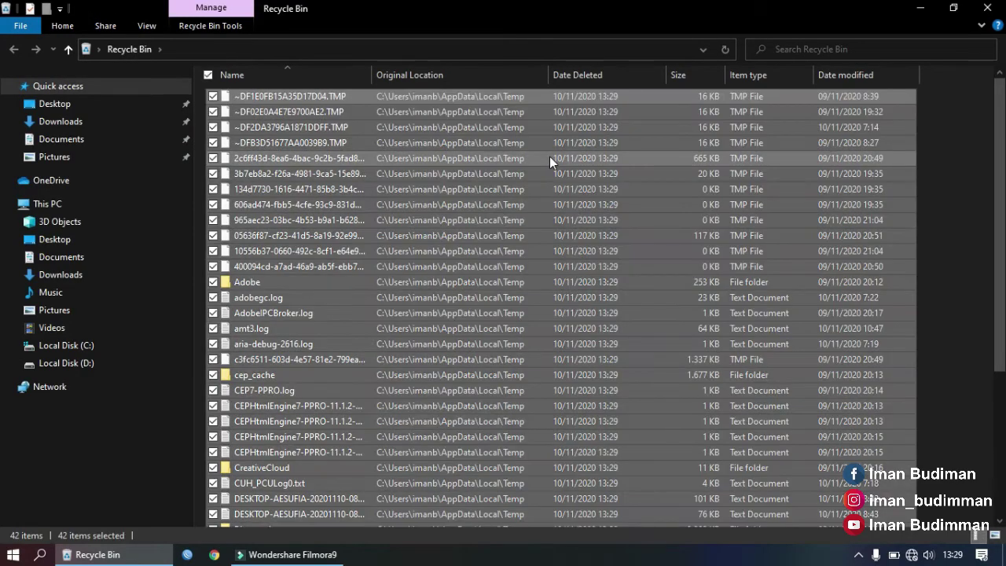
{"action": "key", "text": "Delete"}
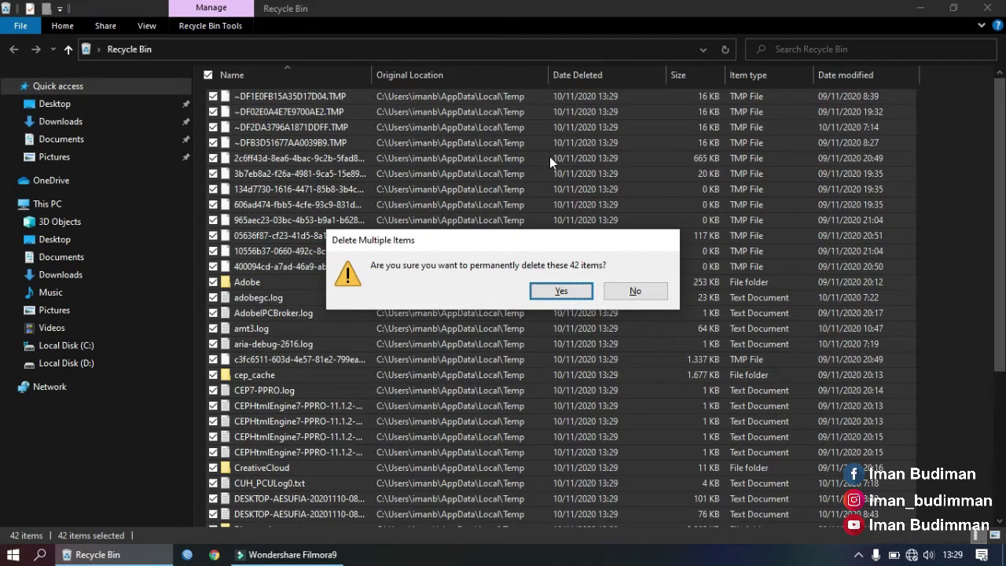
{"action": "key", "text": "Return"}
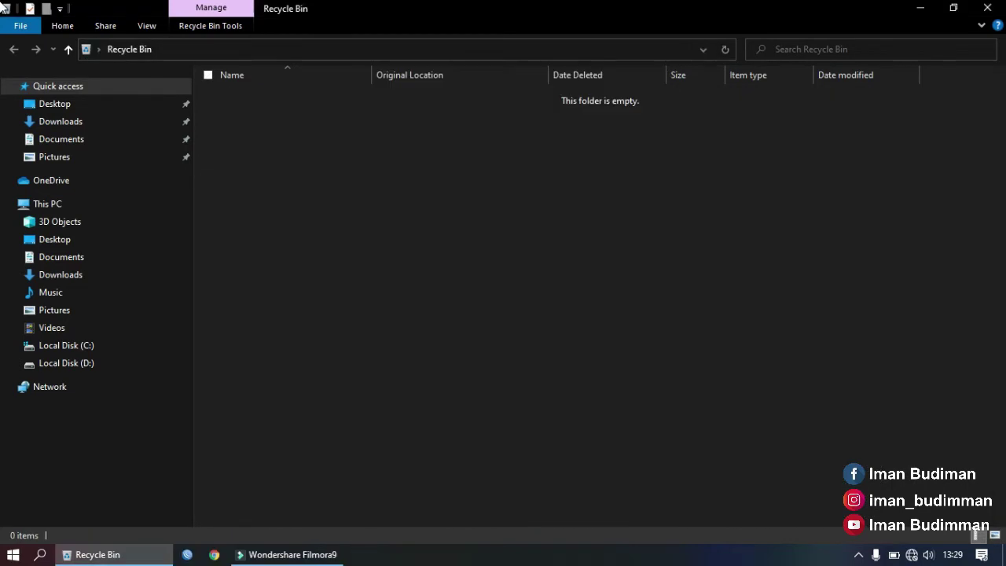
{"action": "left_click", "coordinate": [987, 7]}
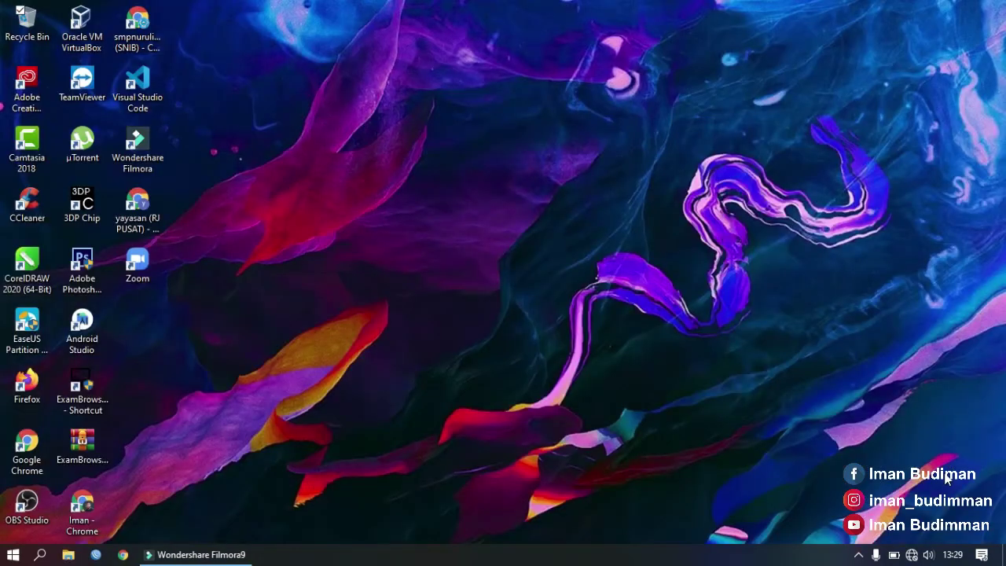
- Open Task Manager and maximize its window
{"action": "right_click", "coordinate": [689, 562]}
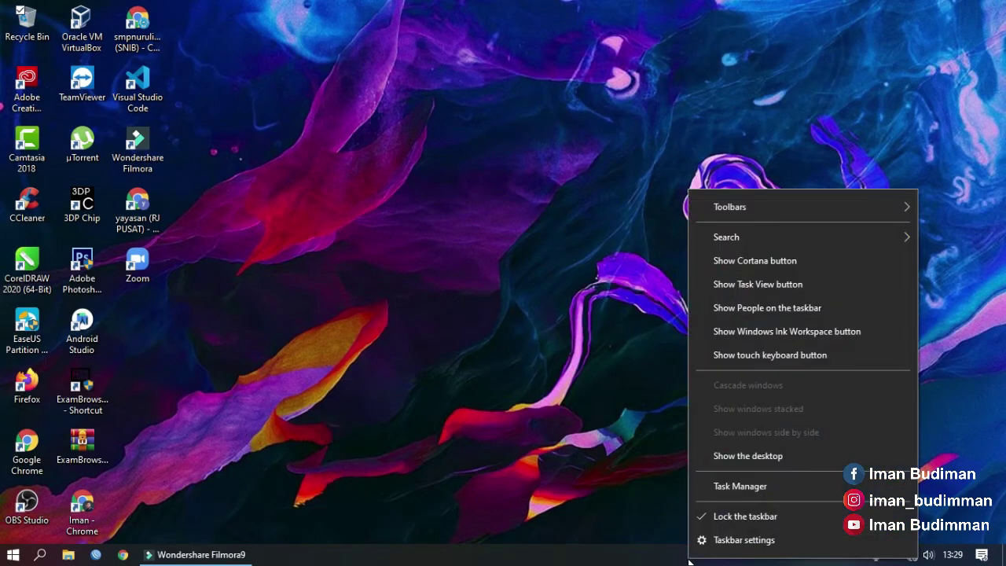
{"action": "left_click", "coordinate": [794, 482]}
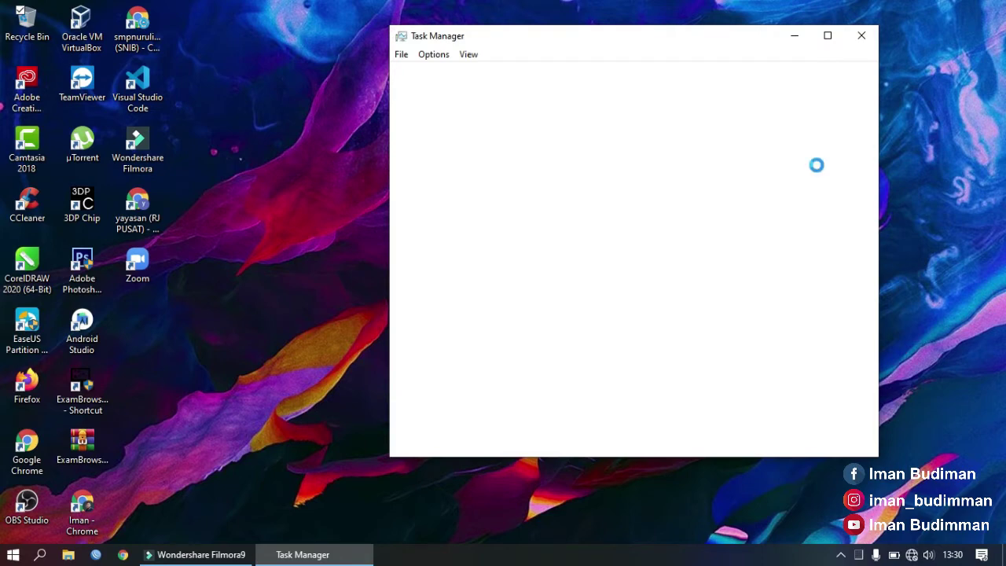
{"action": "left_click", "coordinate": [827, 35]}
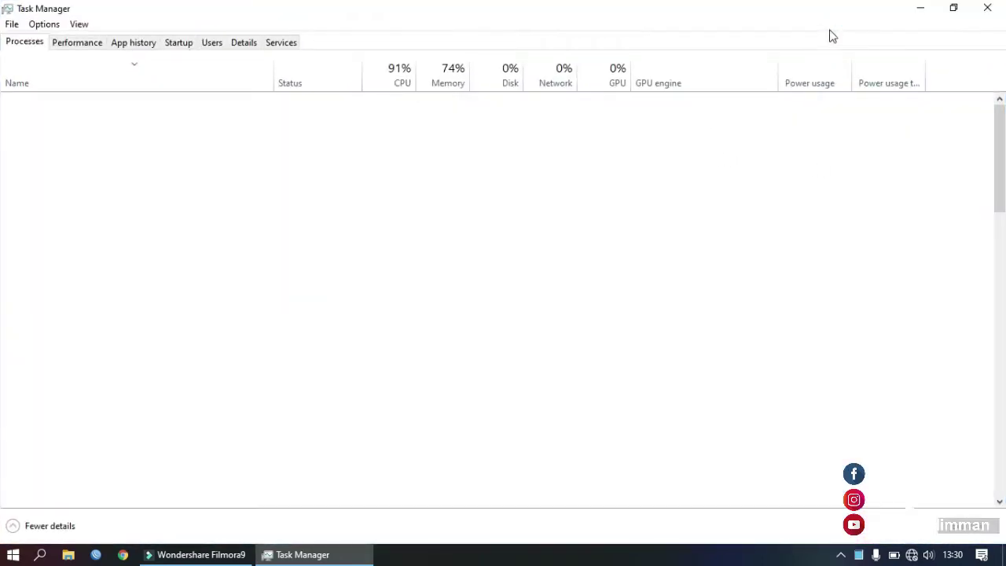